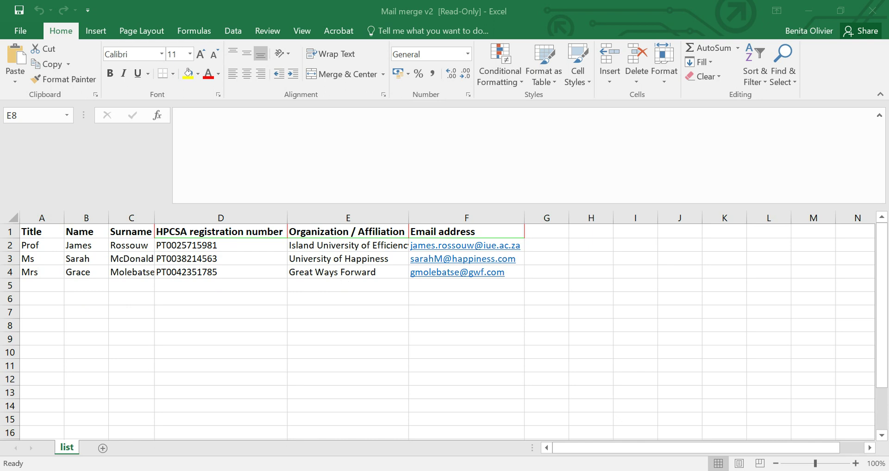
Switch from the Excel recipient list to the Document2 letter draft in Word
{"action": "left_click", "coordinate": [238, 406]}
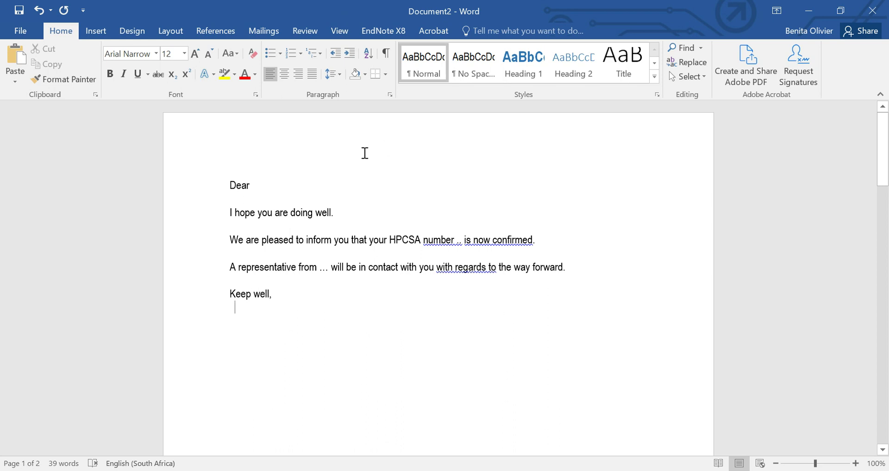
Show the Start Mail Merge options on the Mailings ribbon
{"action": "left_click", "coordinate": [268, 31]}
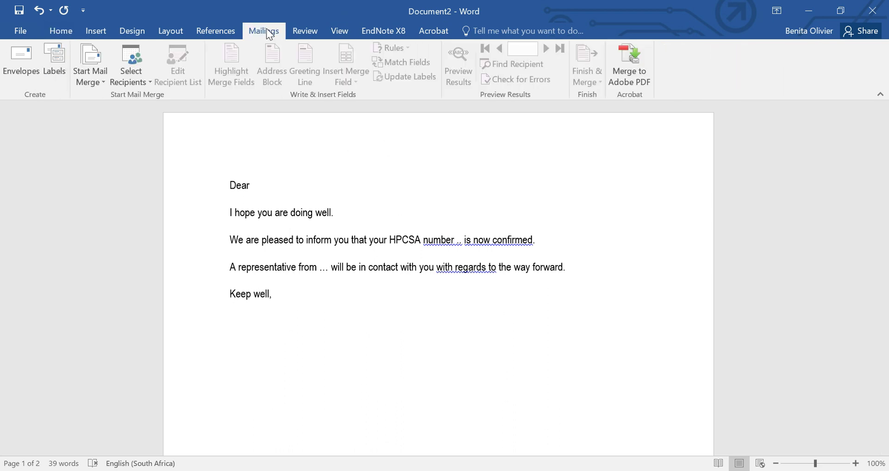
{"action": "left_click", "coordinate": [94, 82]}
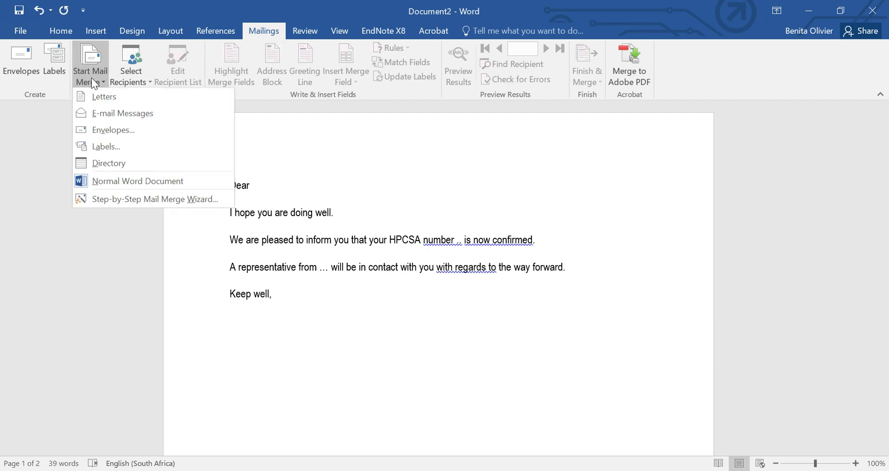
Launch the wizard with E-mail messages and the current document, advancing to recipient selection
{"action": "left_click", "coordinate": [143, 198]}
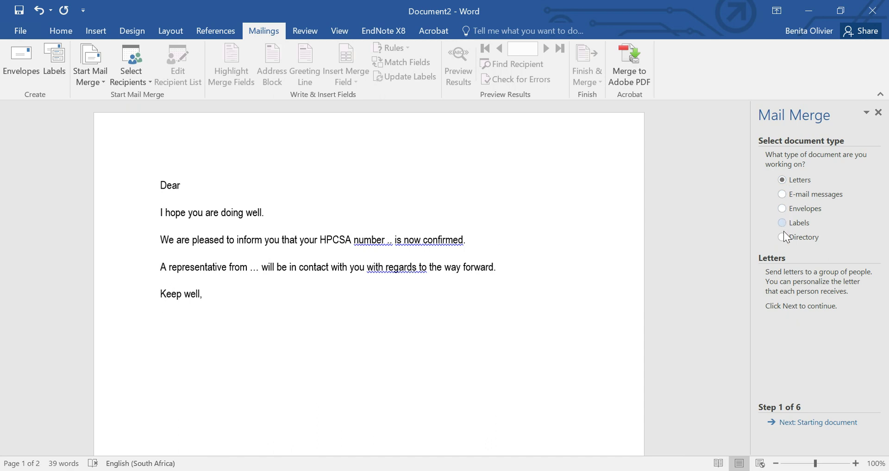
{"action": "left_click", "coordinate": [783, 194]}
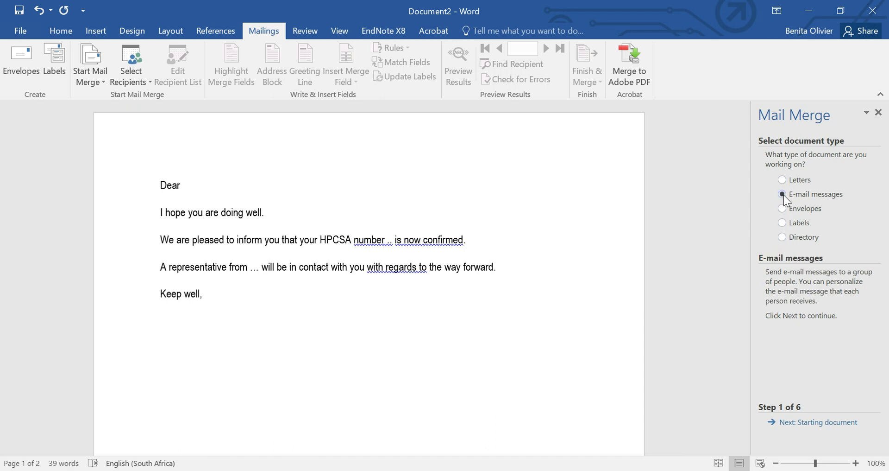
{"action": "left_click", "coordinate": [815, 423]}
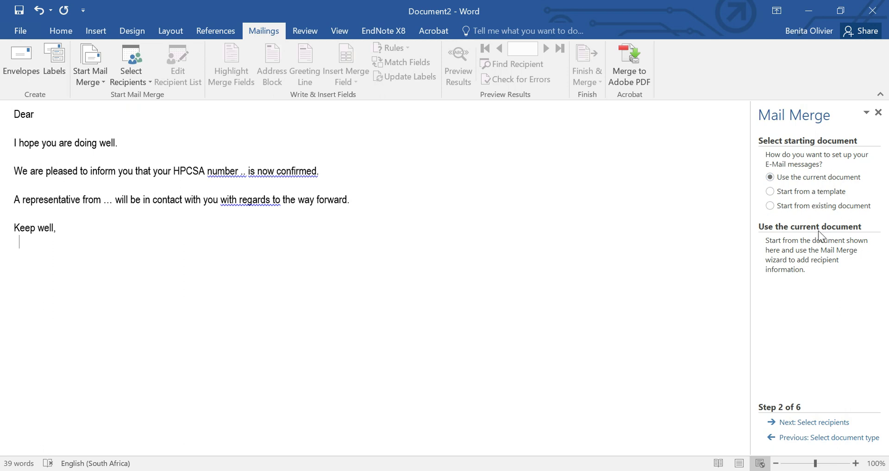
{"action": "left_click", "coordinate": [833, 422]}
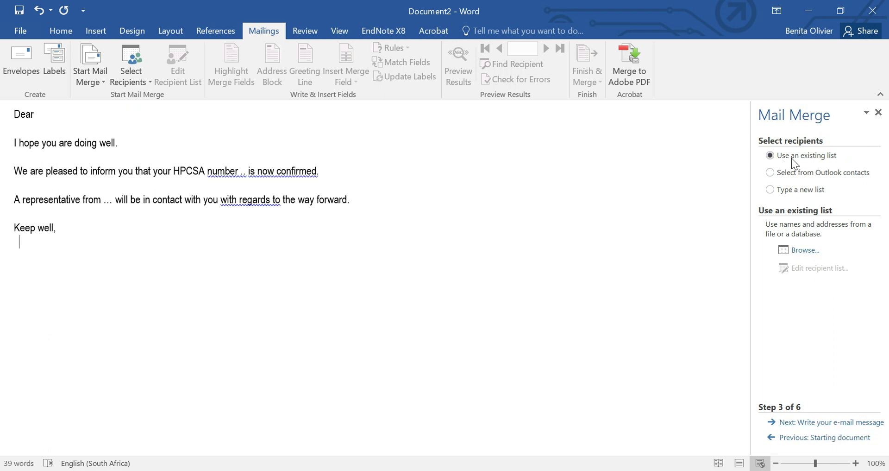
Use the list$ sheet of Mail merge v2.xlsx as recipients, with all three people checked
{"action": "left_click", "coordinate": [803, 250]}
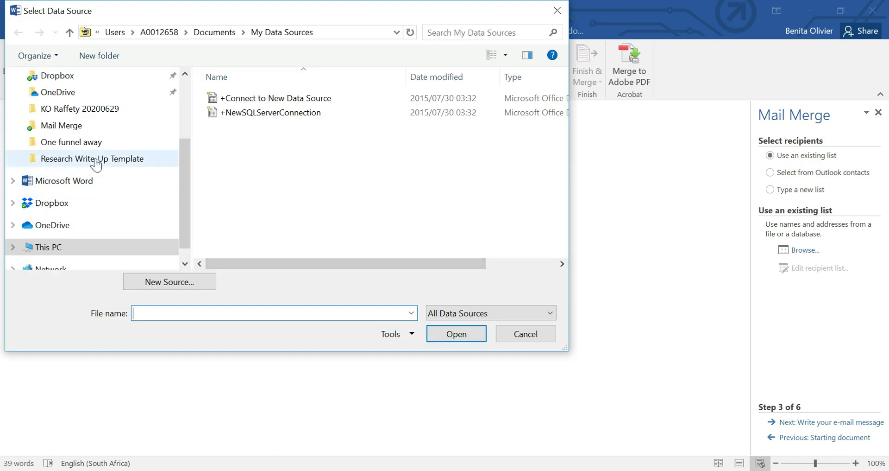
{"action": "left_click", "coordinate": [37, 124]}
{"action": "left_click", "coordinate": [254, 114]}
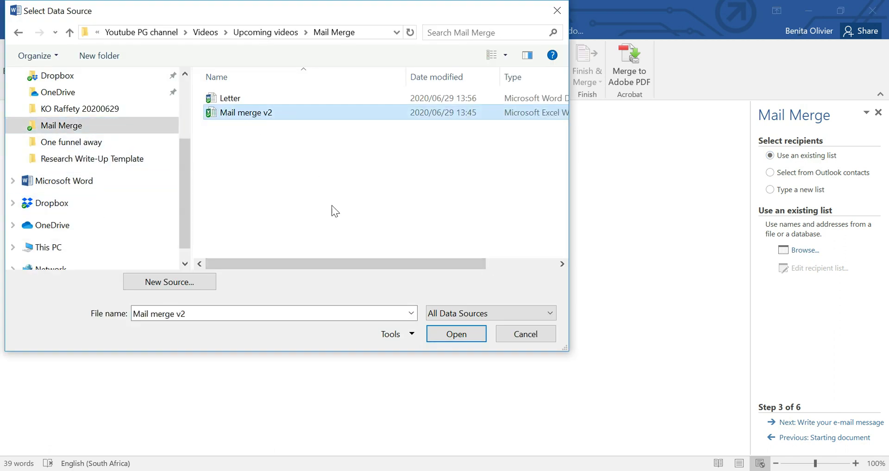
{"action": "left_click", "coordinate": [448, 334]}
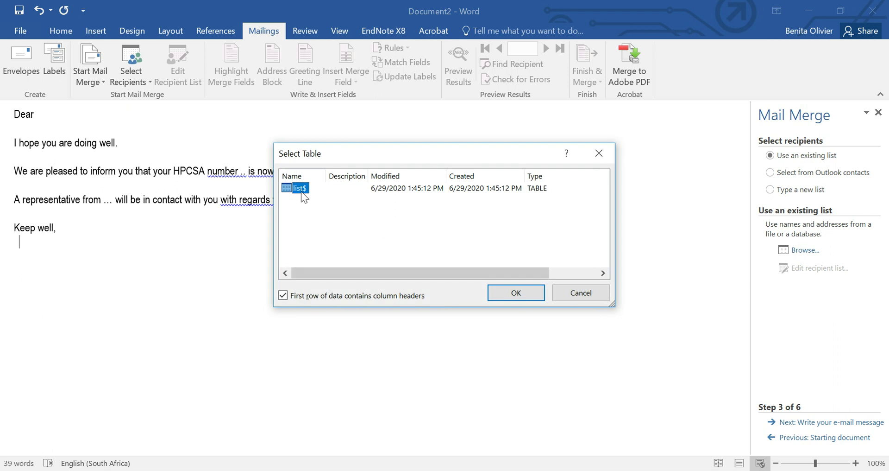
{"action": "left_click", "coordinate": [515, 293]}
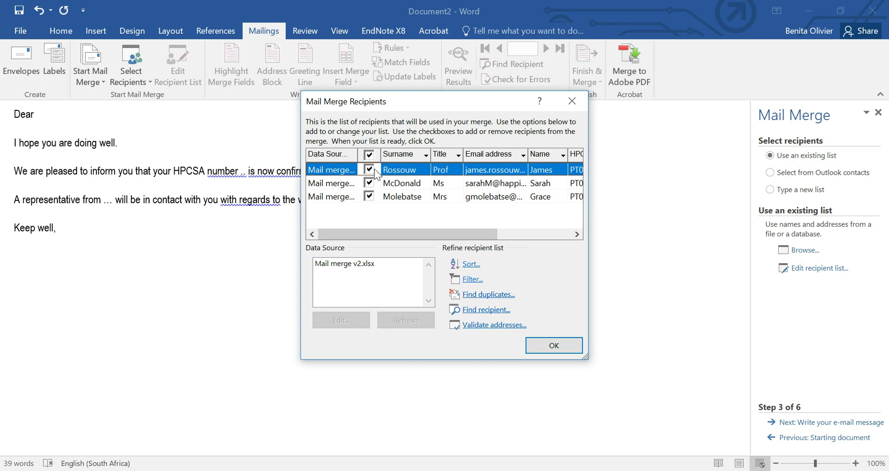
{"action": "left_click", "coordinate": [369, 196]}
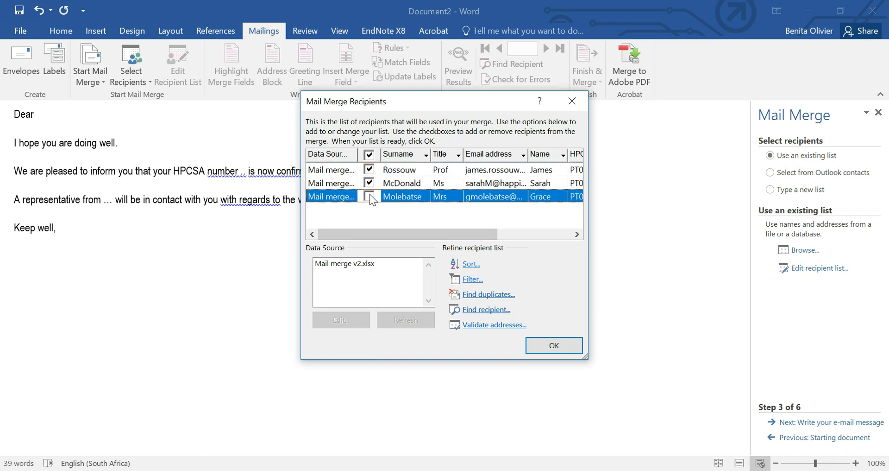
{"action": "left_click", "coordinate": [369, 197]}
{"action": "left_click", "coordinate": [554, 345]}
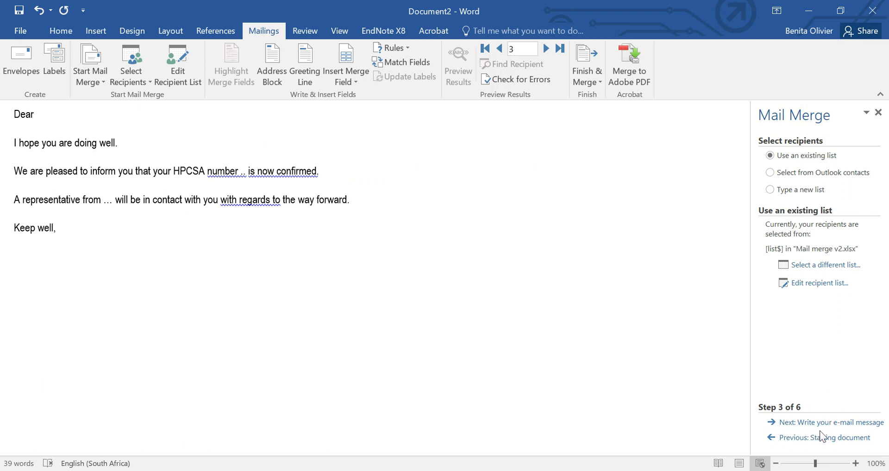
Insert the «Title» and «Surname» merge fields after 'Dear' in the greeting
{"action": "left_click", "coordinate": [840, 429]}
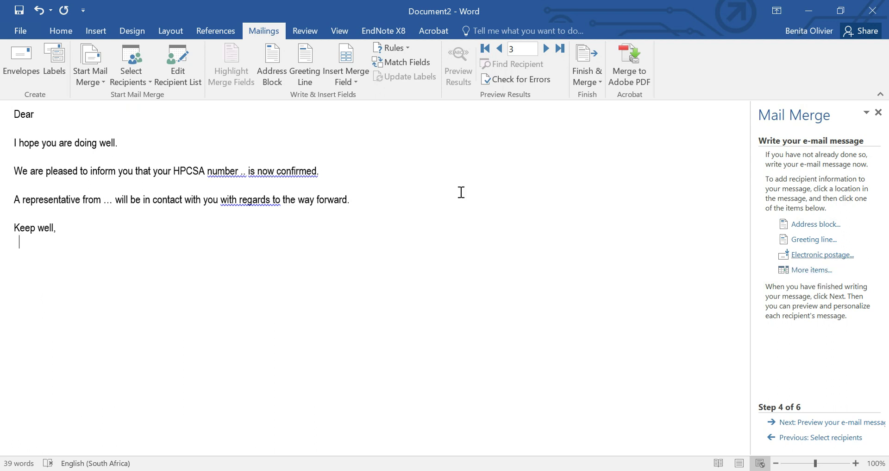
{"action": "left_click", "coordinate": [37, 114]}
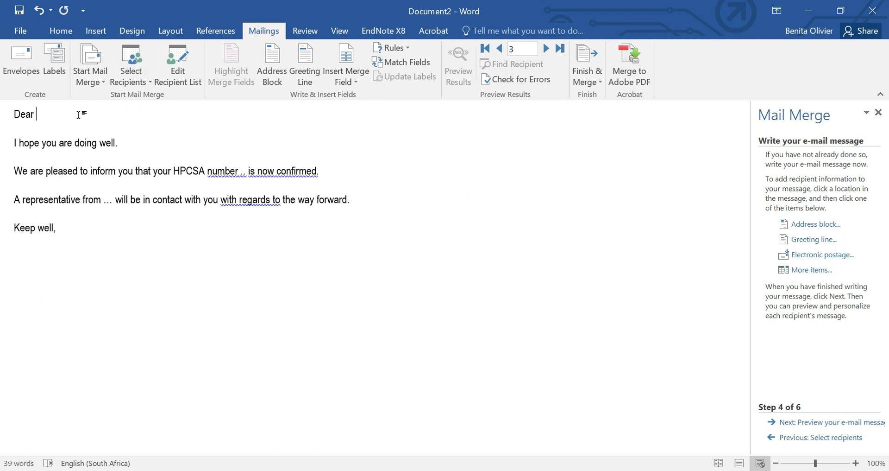
{"action": "left_click", "coordinate": [814, 272]}
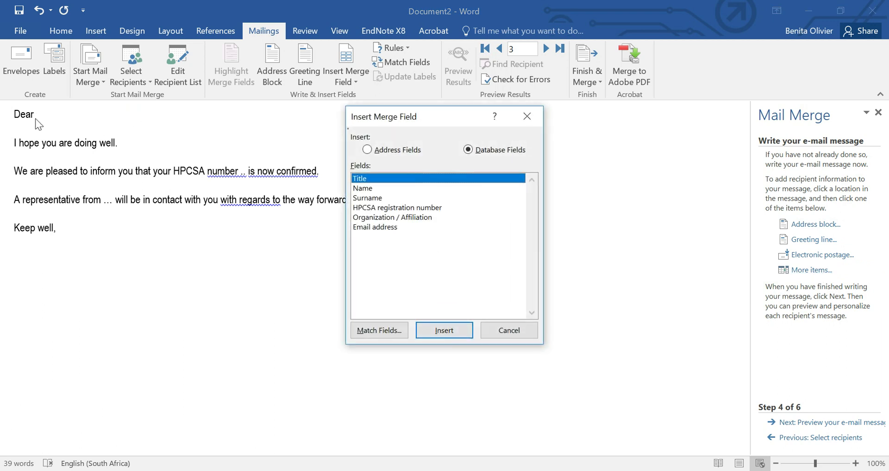
{"action": "left_click", "coordinate": [444, 330]}
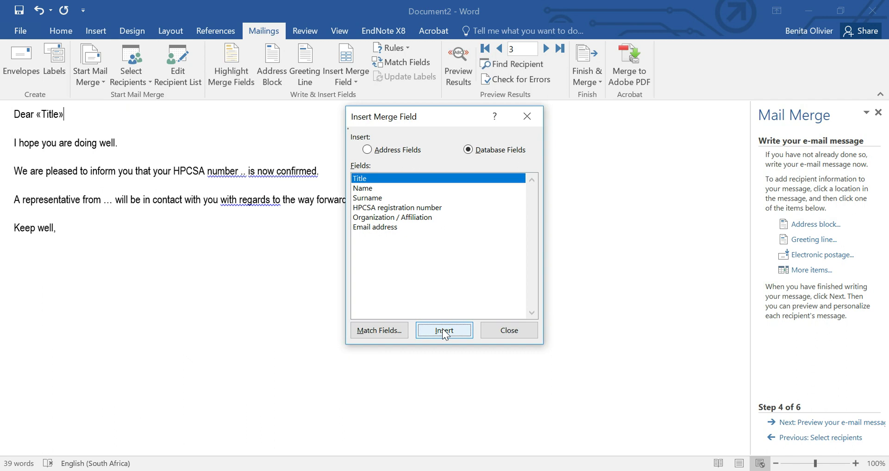
{"action": "left_click", "coordinate": [374, 198]}
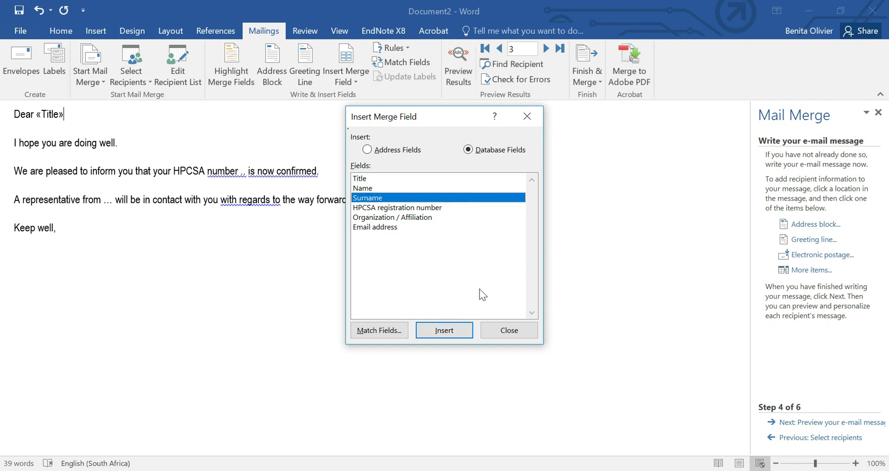
{"action": "left_click", "coordinate": [456, 329]}
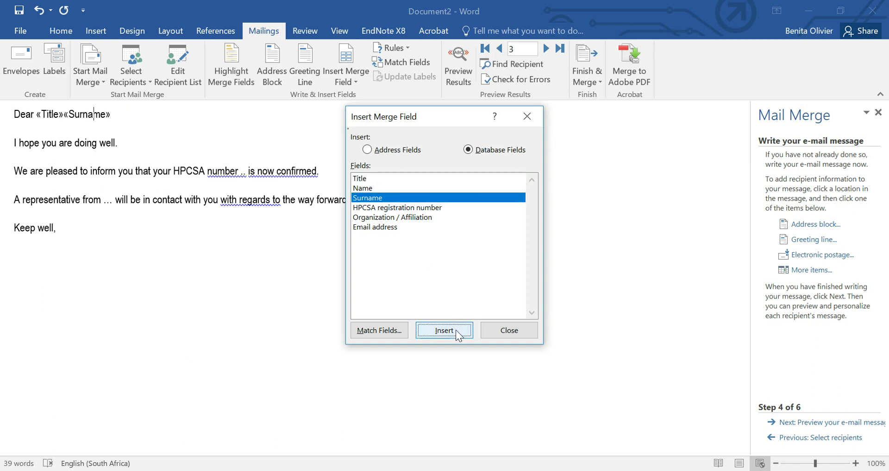
{"action": "left_click", "coordinate": [509, 330]}
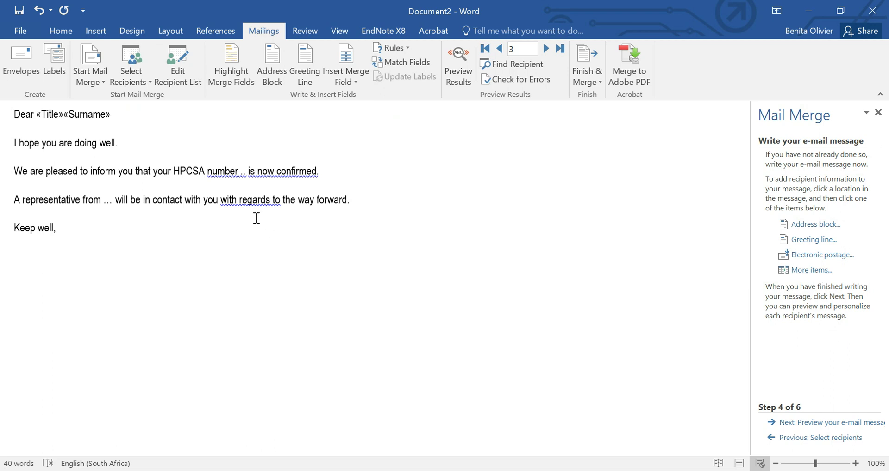
Replace the '…' after 'number' with the «HPCSA_registration_number» field
{"action": "double_click", "coordinate": [244, 173]}
{"action": "left_click", "coordinate": [812, 270]}
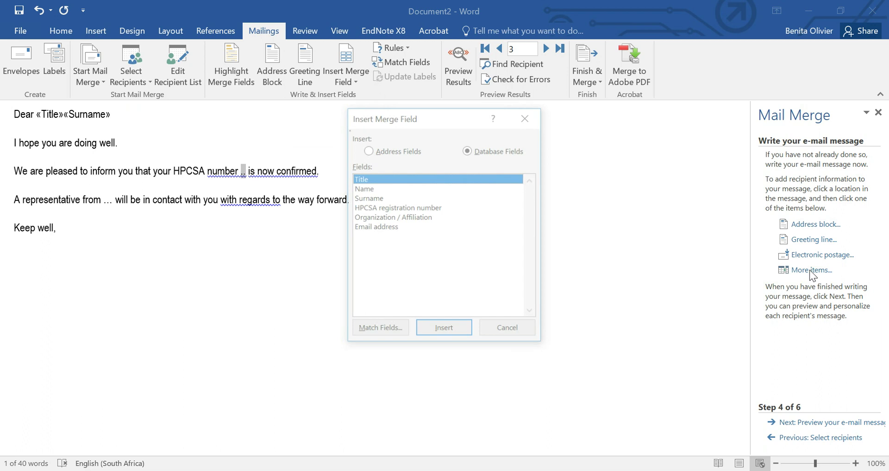
{"action": "left_click", "coordinate": [397, 207]}
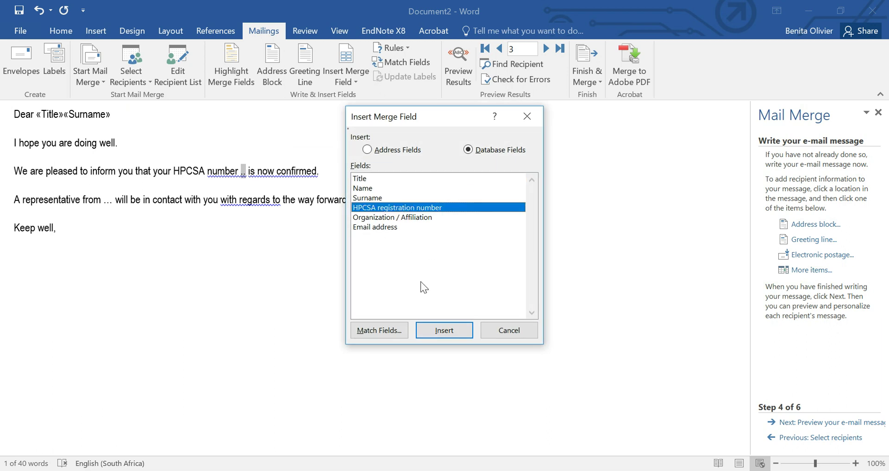
{"action": "left_click", "coordinate": [444, 329]}
{"action": "key", "text": "Escape"}
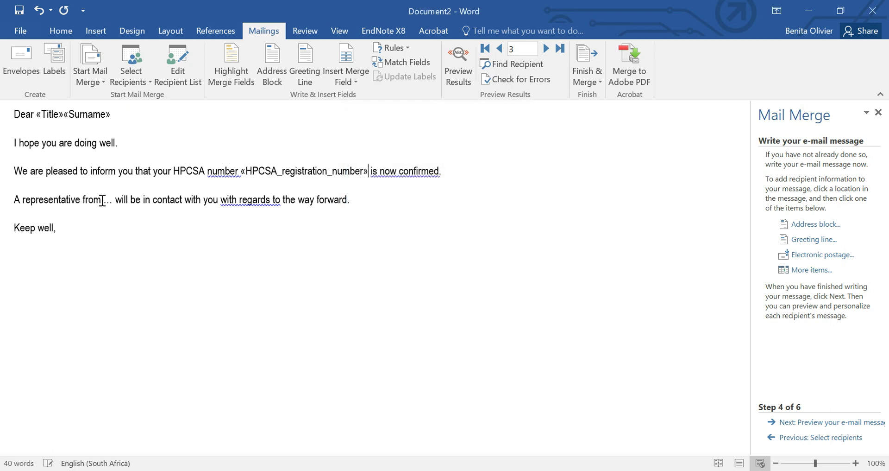
Replace the '…' after 'from' with the «Organization__Affiliation» field
{"action": "left_click_drag", "start_coordinate": [103, 200], "coordinate": [112, 199]}
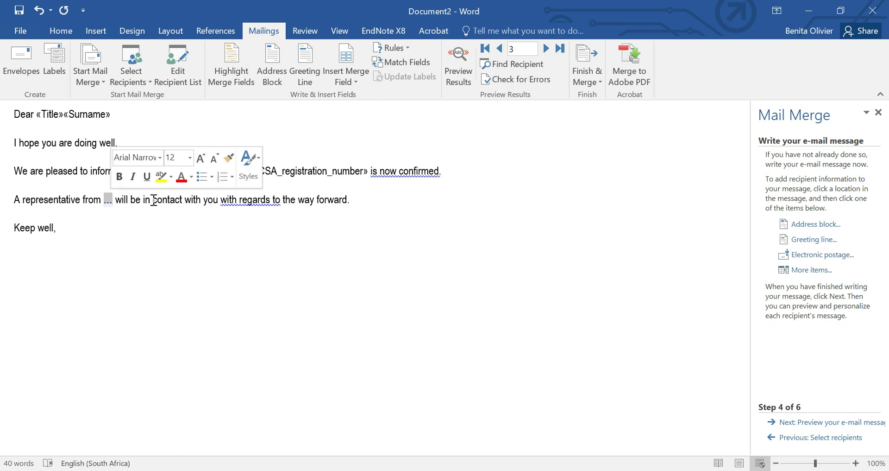
{"action": "left_click", "coordinate": [810, 270]}
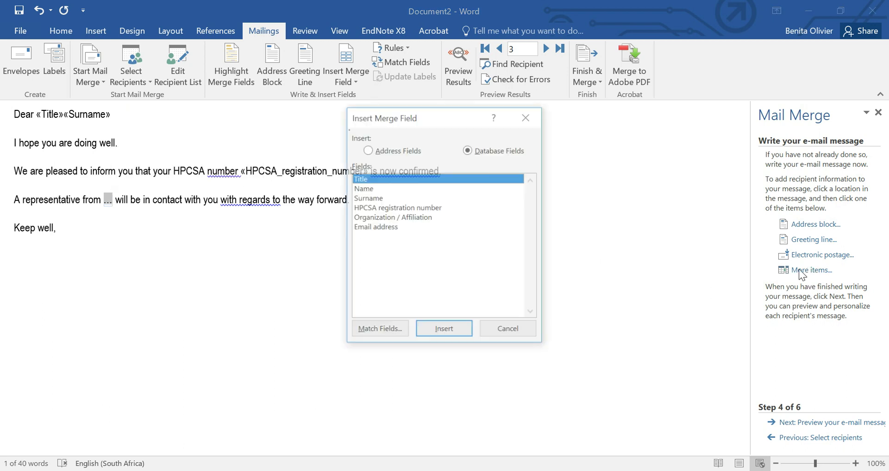
{"action": "left_click", "coordinate": [416, 216]}
{"action": "left_click", "coordinate": [441, 329]}
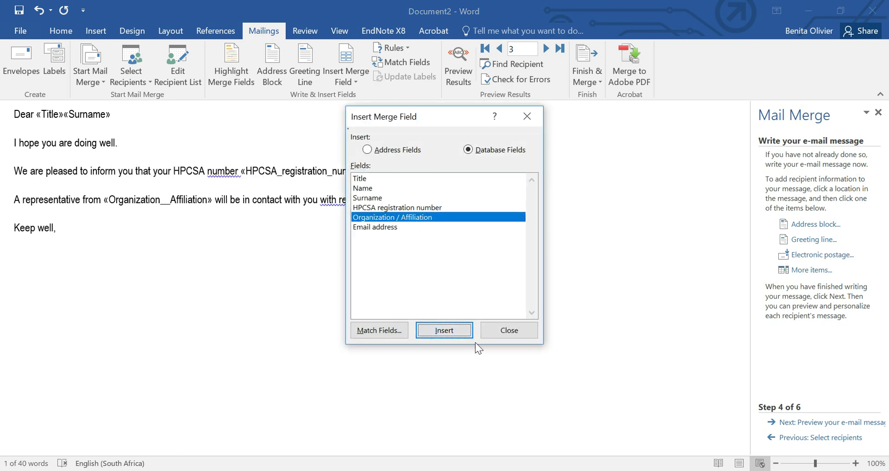
{"action": "left_click", "coordinate": [509, 330]}
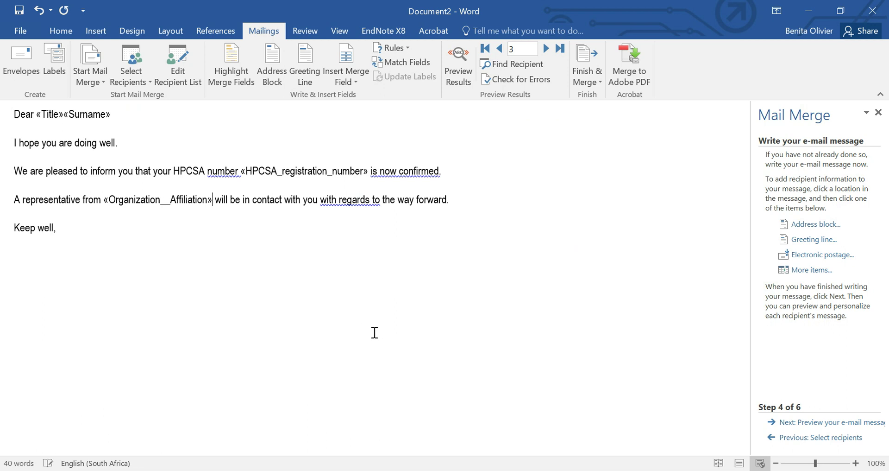
Add a space after «Title» and preview the e-mail for recipients 1 to 3
{"action": "left_click", "coordinate": [835, 423]}
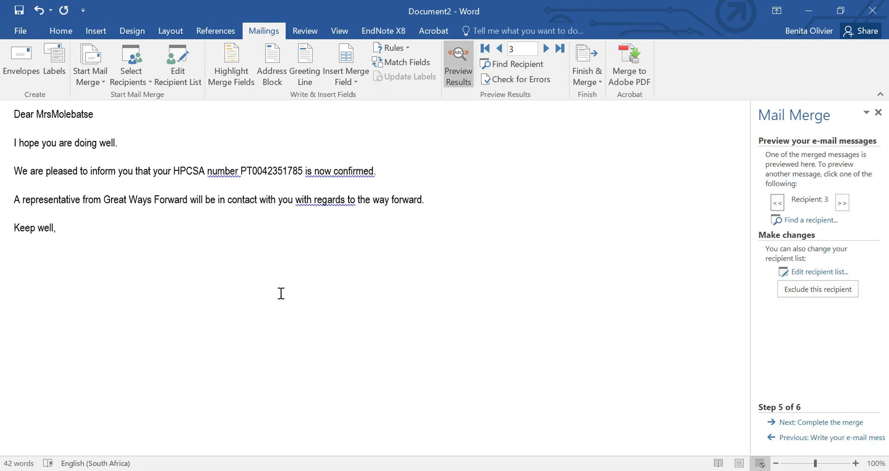
{"action": "left_click", "coordinate": [52, 114]}
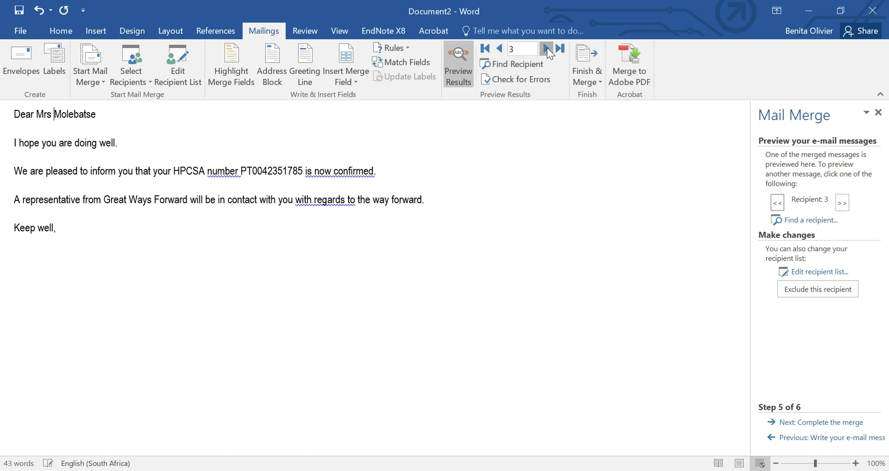
{"action": "left_click", "coordinate": [500, 49]}
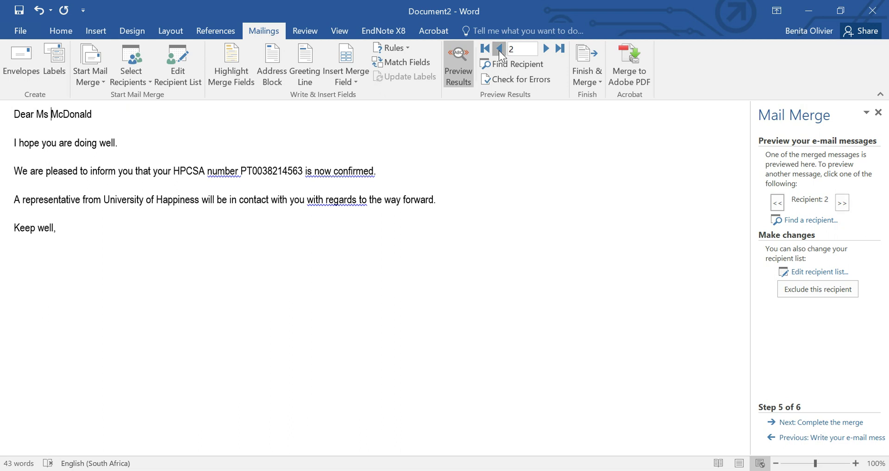
{"action": "left_click", "coordinate": [498, 50]}
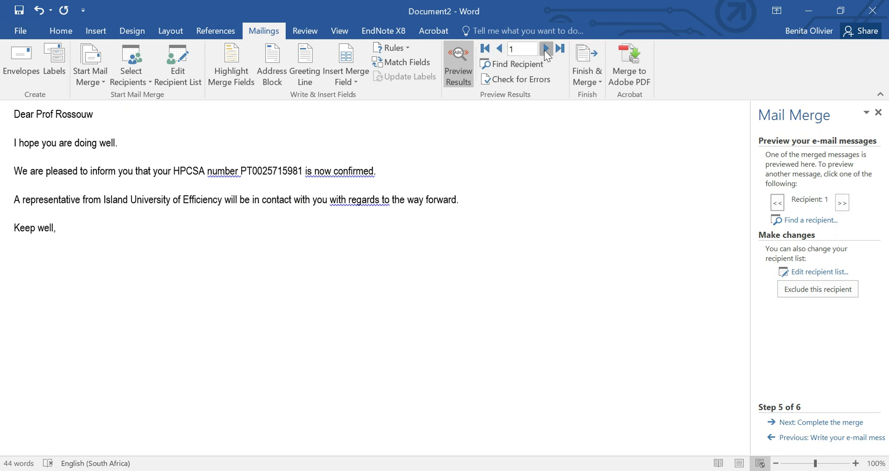
{"action": "left_click", "coordinate": [546, 49]}
{"action": "left_click", "coordinate": [546, 49]}
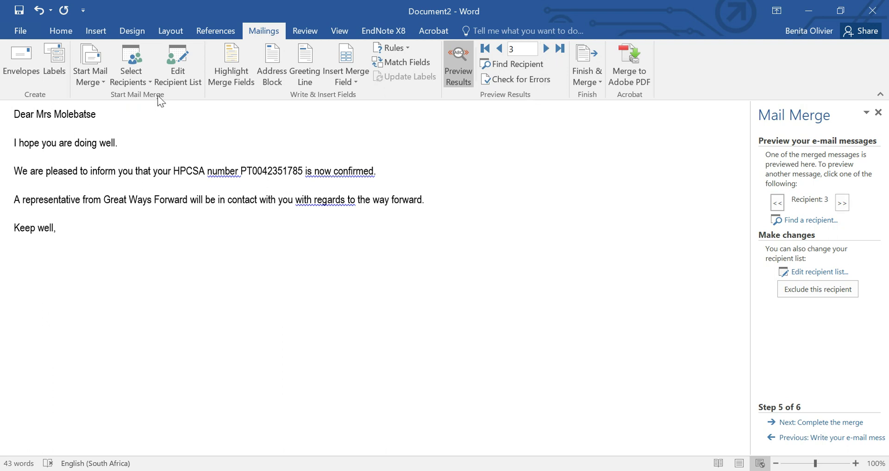
Send HTML e-mails to Email_address with subject 'Registration' for all records, then view one in Outlook
{"action": "left_click", "coordinate": [835, 421]}
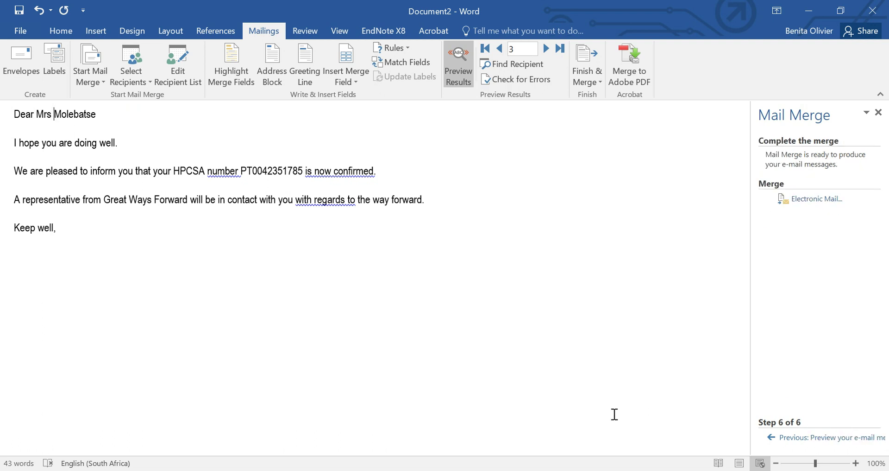
{"action": "left_click", "coordinate": [813, 199]}
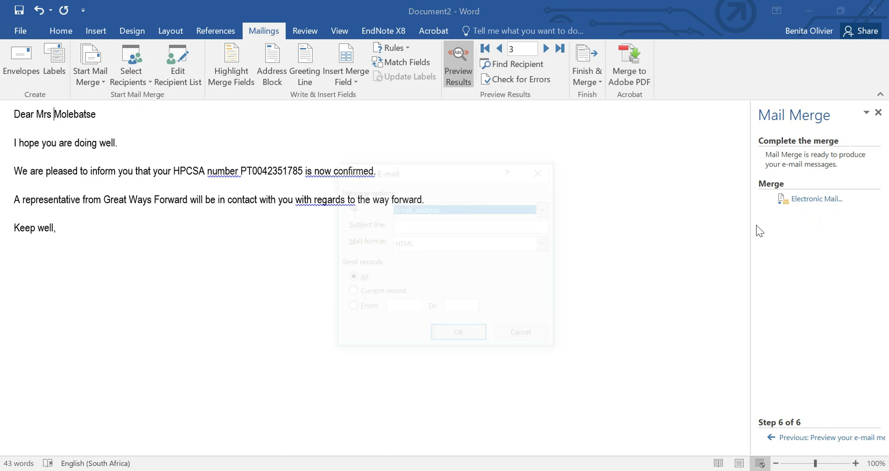
{"action": "left_click", "coordinate": [446, 226]}
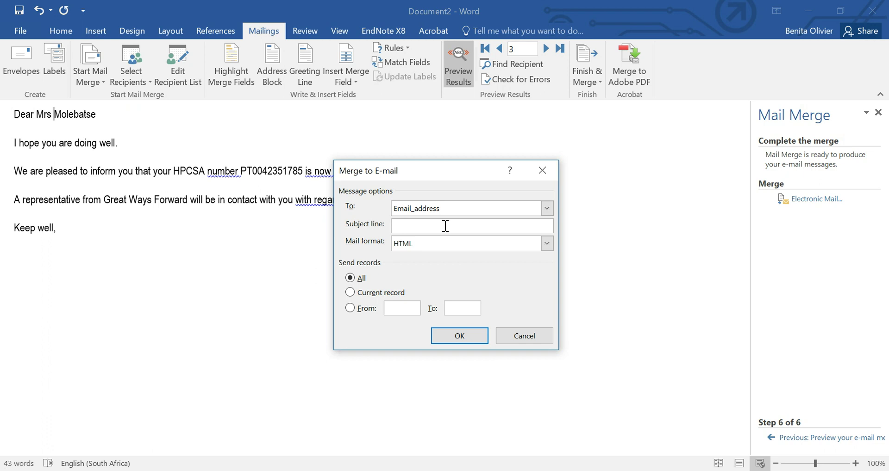
{"action": "type", "text": "Registration"}
{"action": "left_click", "coordinate": [548, 212]}
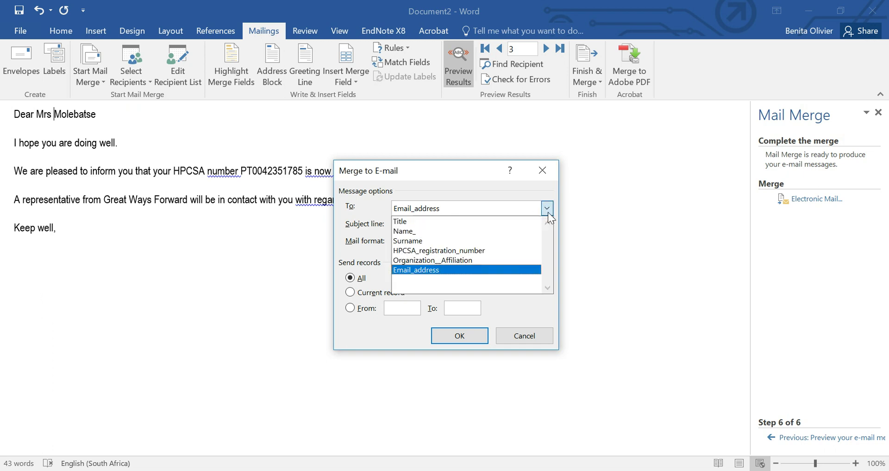
{"action": "left_click", "coordinate": [549, 212]}
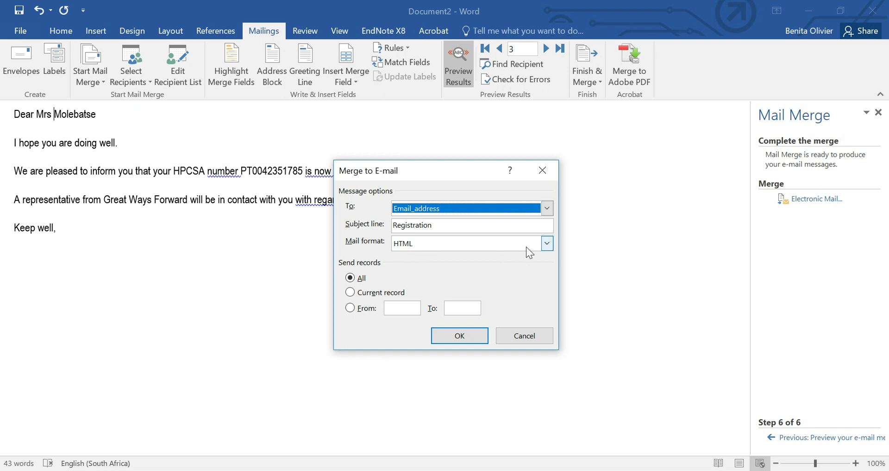
{"action": "left_click", "coordinate": [547, 243]}
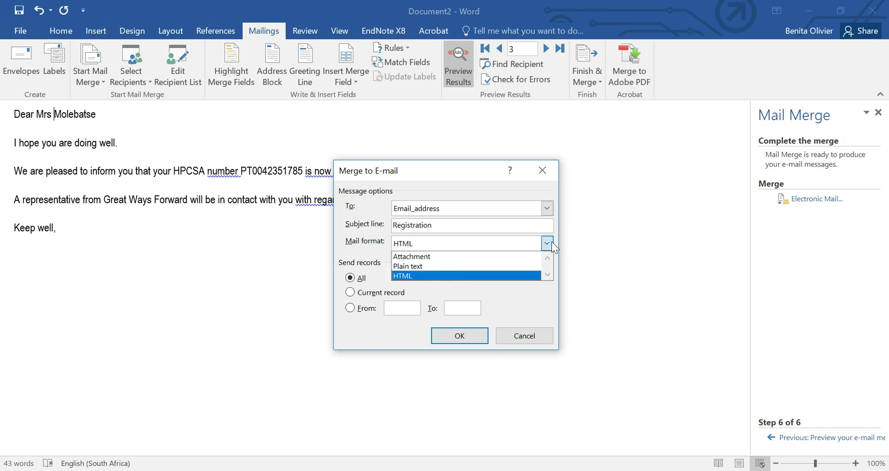
{"action": "left_click", "coordinate": [441, 276]}
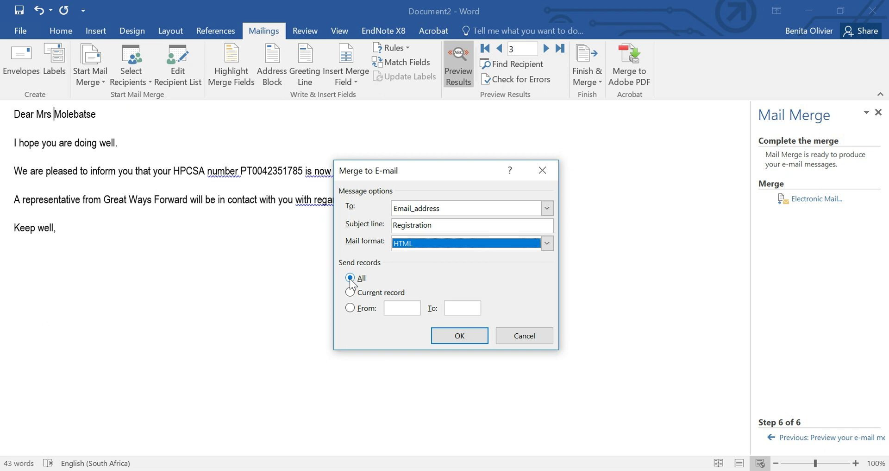
{"action": "left_click", "coordinate": [468, 338]}
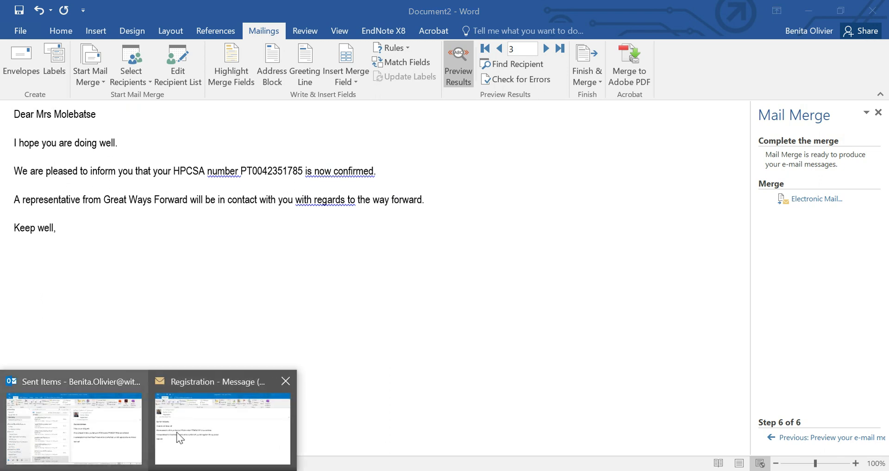
{"action": "left_click", "coordinate": [244, 413]}
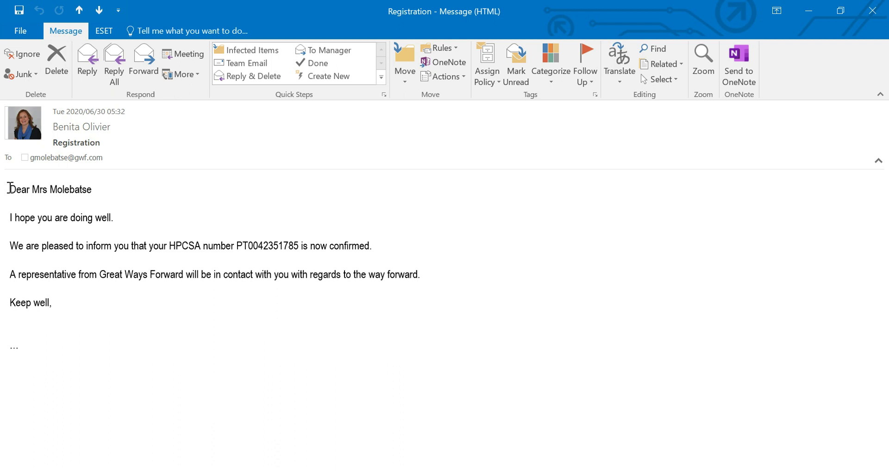
Inspect the personalised body text of the Registration message in Outlook
{"action": "left_click_drag", "start_coordinate": [9, 188], "coordinate": [59, 304]}
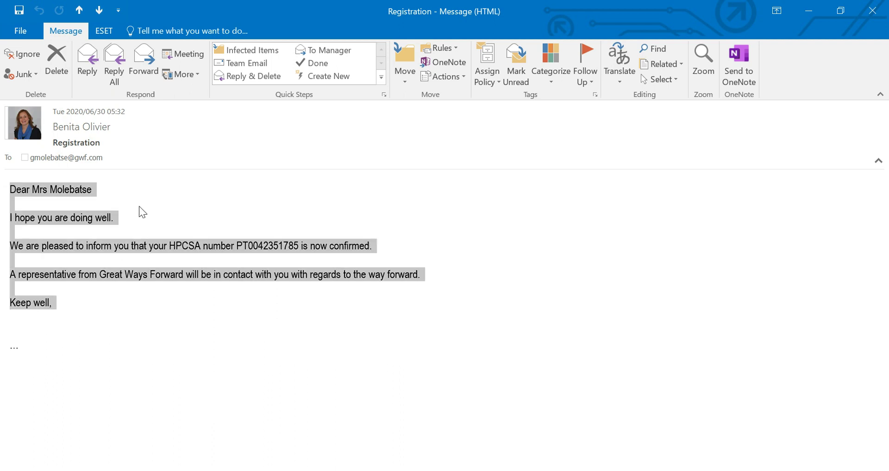
{"action": "left_click", "coordinate": [168, 192]}
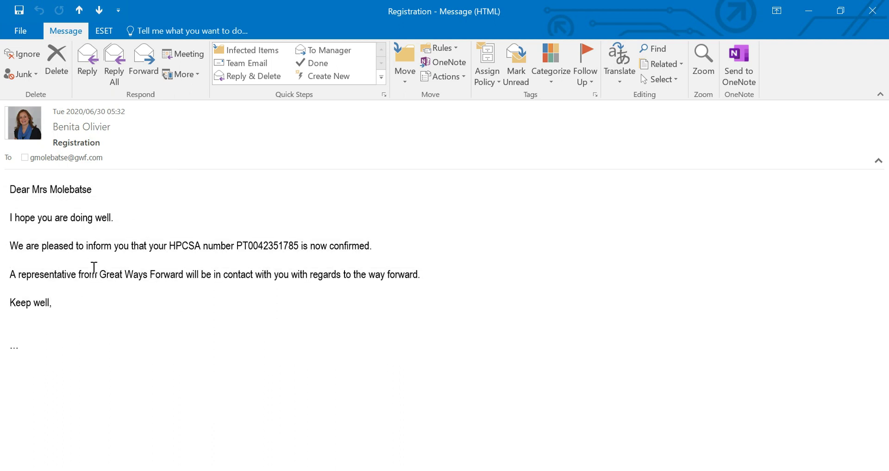
{"action": "left_click_drag", "start_coordinate": [10, 188], "coordinate": [91, 352]}
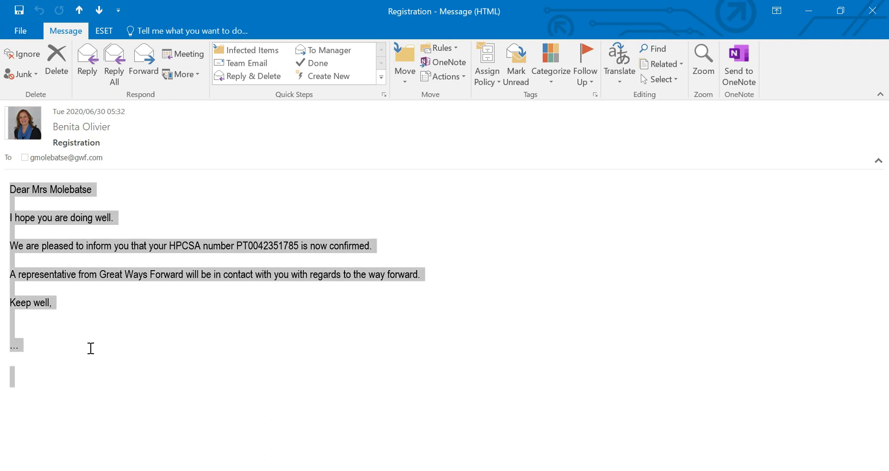
{"action": "left_click", "coordinate": [89, 352]}
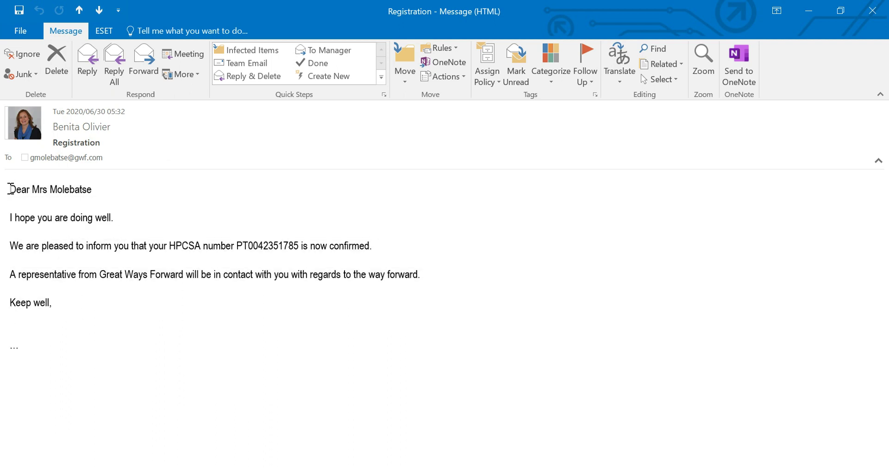
{"action": "left_click_drag", "start_coordinate": [11, 187], "coordinate": [70, 347]}
{"action": "left_click", "coordinate": [181, 190]}
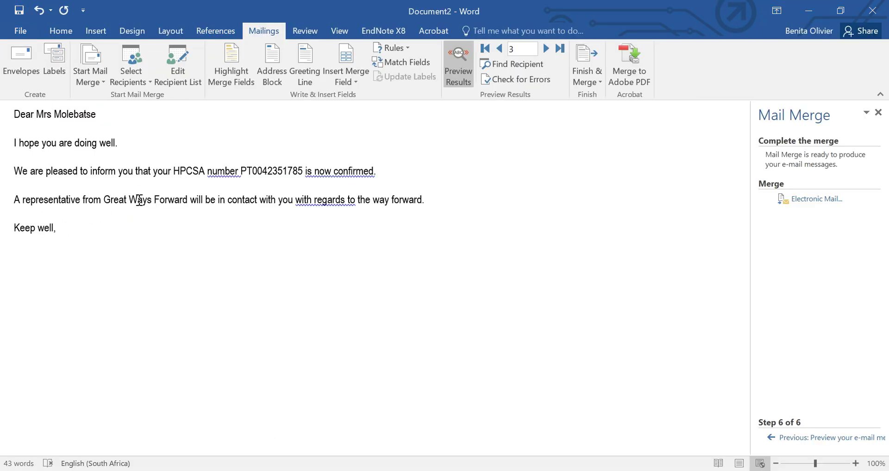
Step the wizard back to Step 1 and change the document type to Letters
{"action": "left_click", "coordinate": [797, 437]}
{"action": "left_click", "coordinate": [796, 437]}
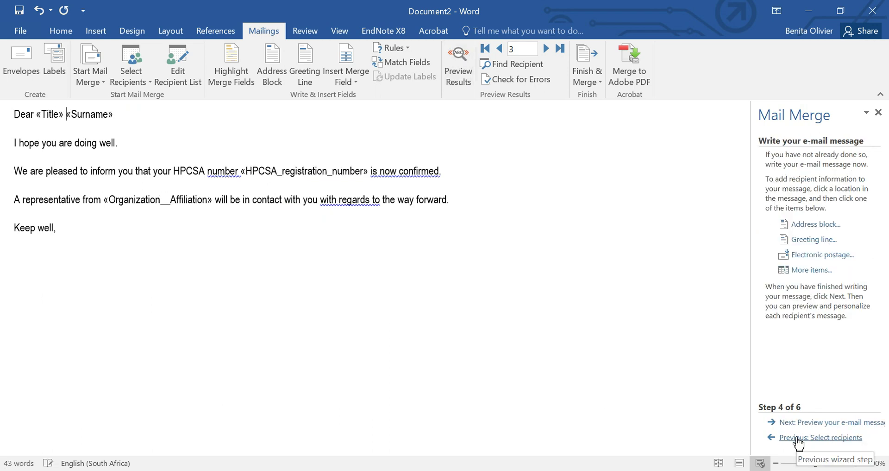
{"action": "left_click", "coordinate": [796, 437]}
{"action": "left_click", "coordinate": [796, 437]}
{"action": "left_click", "coordinate": [797, 437]}
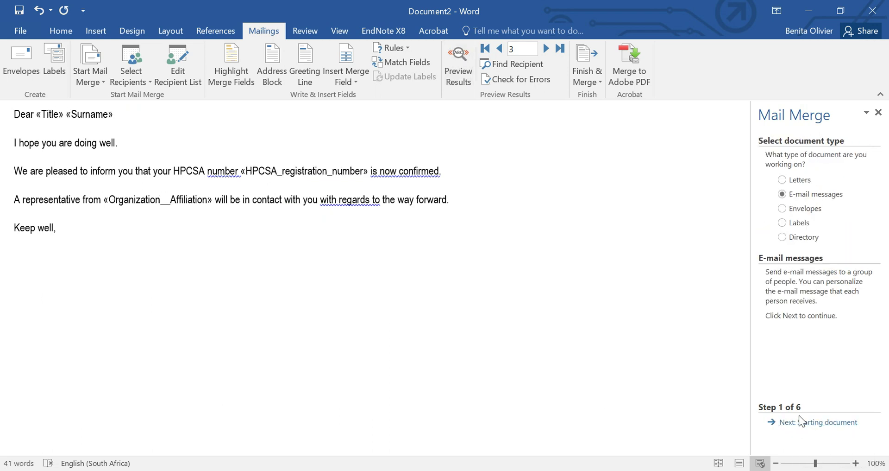
{"action": "left_click", "coordinate": [782, 180]}
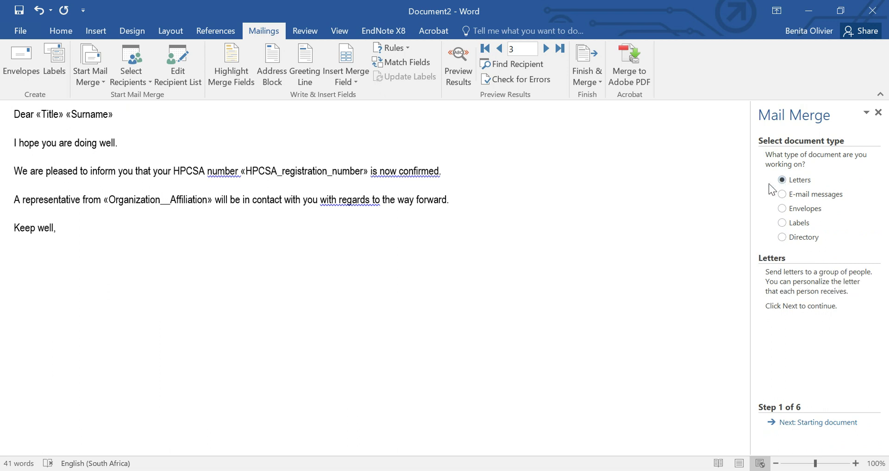
Advance the wizard through Steps 2–6 to the complete-the-merge stage
{"action": "left_click", "coordinate": [859, 422]}
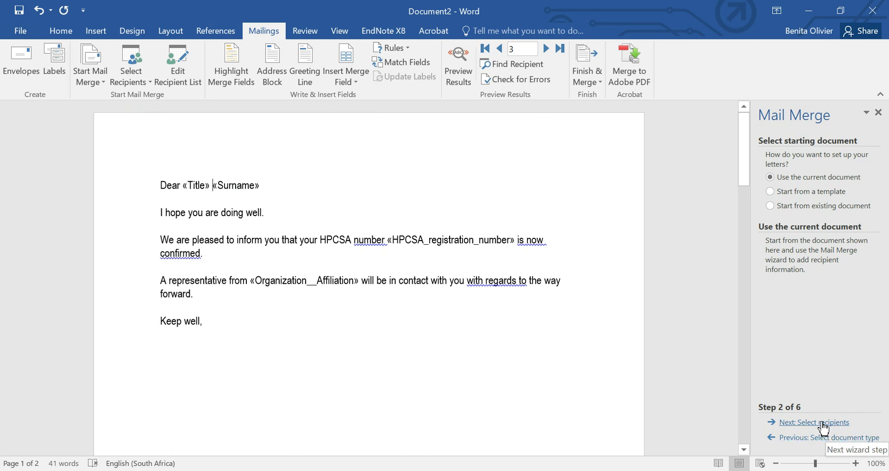
{"action": "left_click", "coordinate": [823, 423]}
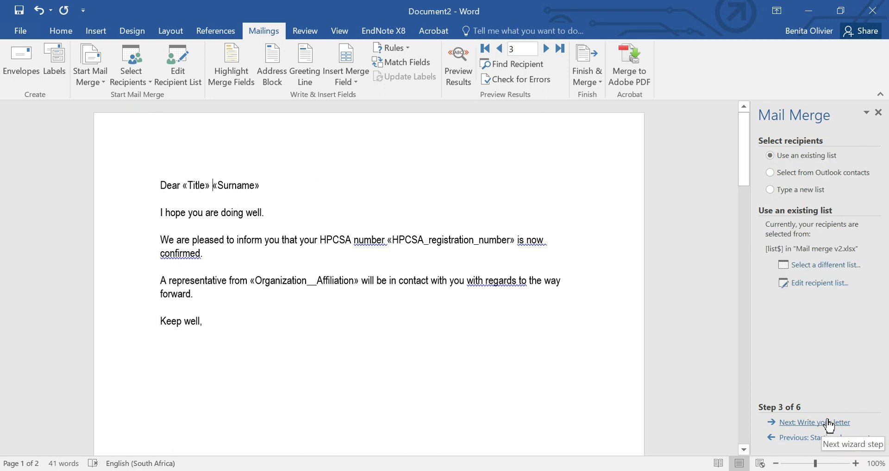
{"action": "left_click", "coordinate": [828, 421]}
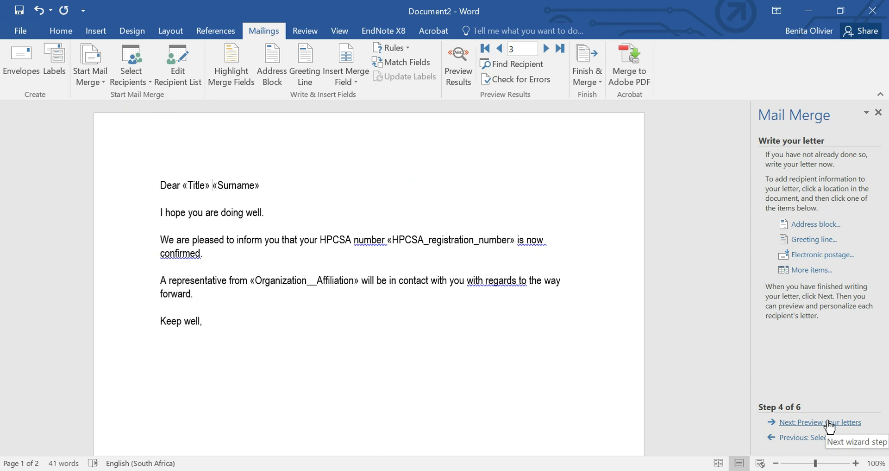
{"action": "left_click", "coordinate": [829, 422]}
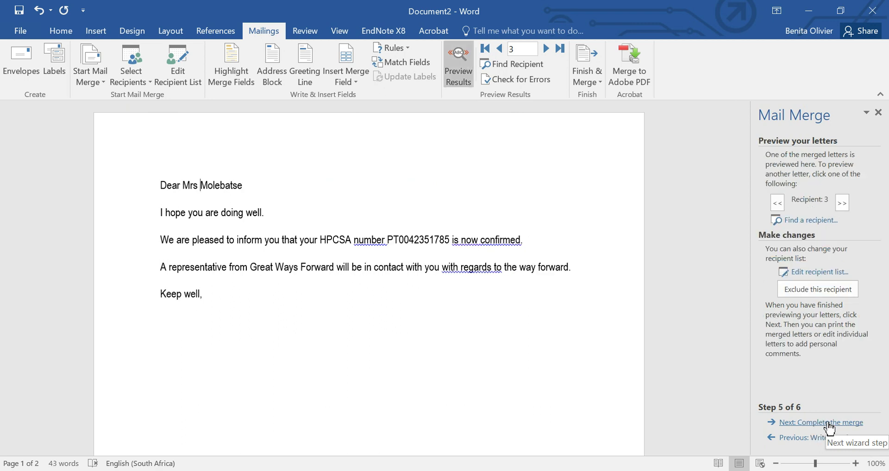
{"action": "left_click", "coordinate": [829, 423]}
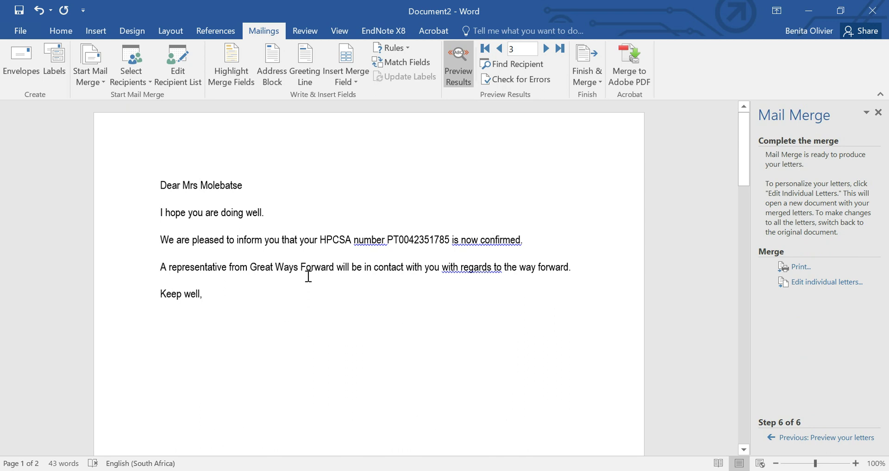
Merge all records into the new Letters2 document and scroll through its six pages
{"action": "left_click", "coordinate": [288, 306]}
{"action": "left_click", "coordinate": [820, 282]}
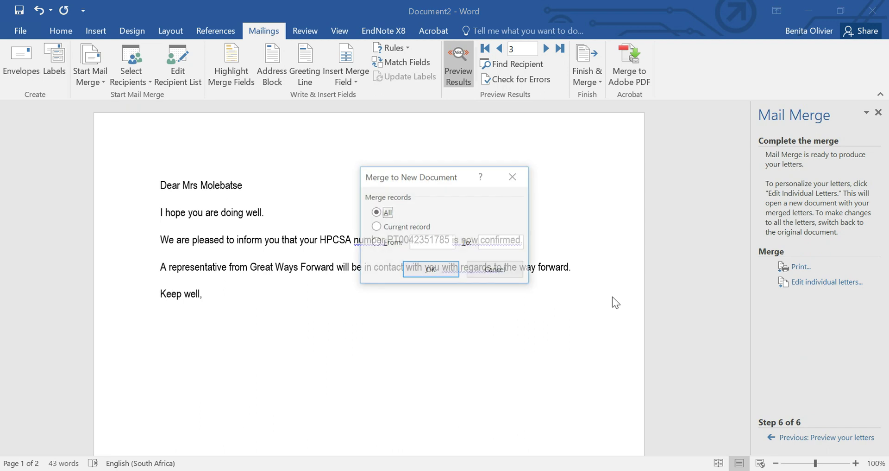
{"action": "left_click", "coordinate": [428, 270]}
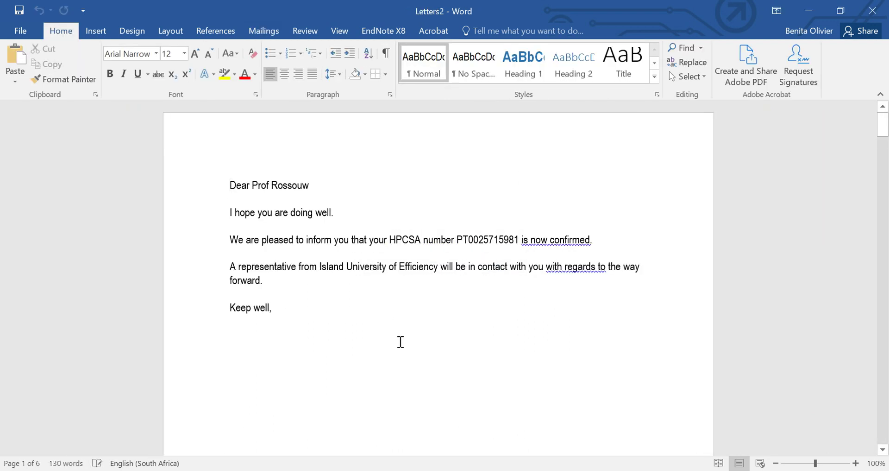
{"action": "scroll", "coordinate": [400, 343], "scroll_direction": "down", "scroll_amount": 9}
{"action": "scroll", "coordinate": [408, 346], "scroll_direction": "down", "scroll_amount": 10}
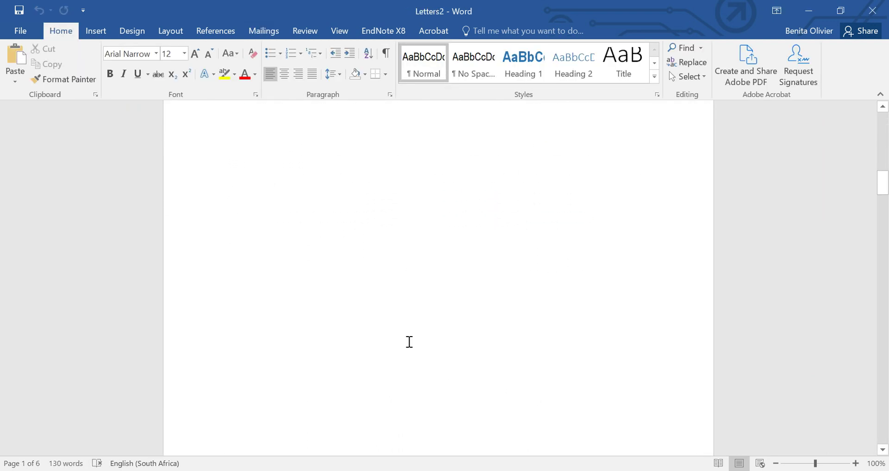
{"action": "scroll", "coordinate": [408, 338], "scroll_direction": "down", "scroll_amount": 10}
{"action": "scroll", "coordinate": [357, 260], "scroll_direction": "down", "scroll_amount": 5}
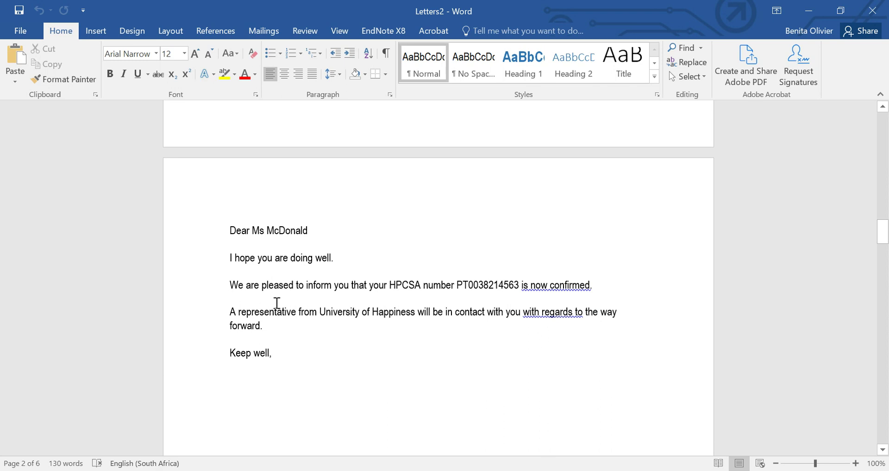
{"action": "scroll", "coordinate": [350, 301], "scroll_direction": "down", "scroll_amount": 3}
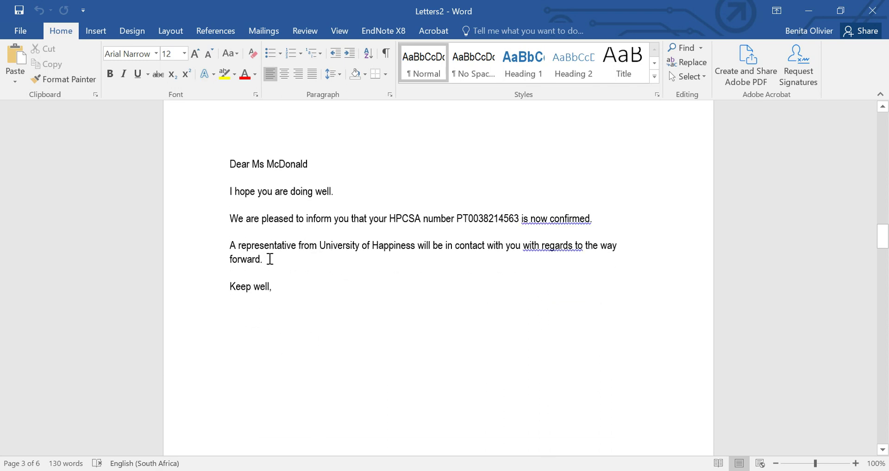
{"action": "scroll", "coordinate": [371, 327], "scroll_direction": "down", "scroll_amount": 1}
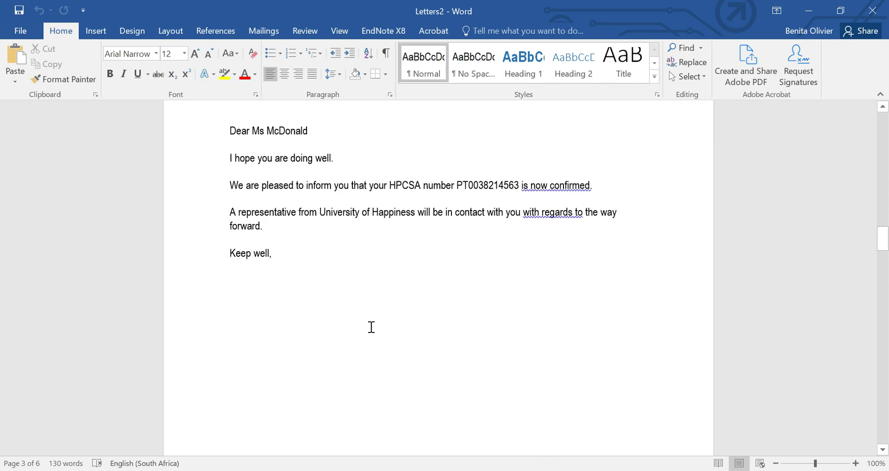
{"action": "scroll", "coordinate": [373, 327], "scroll_direction": "down", "scroll_amount": 15}
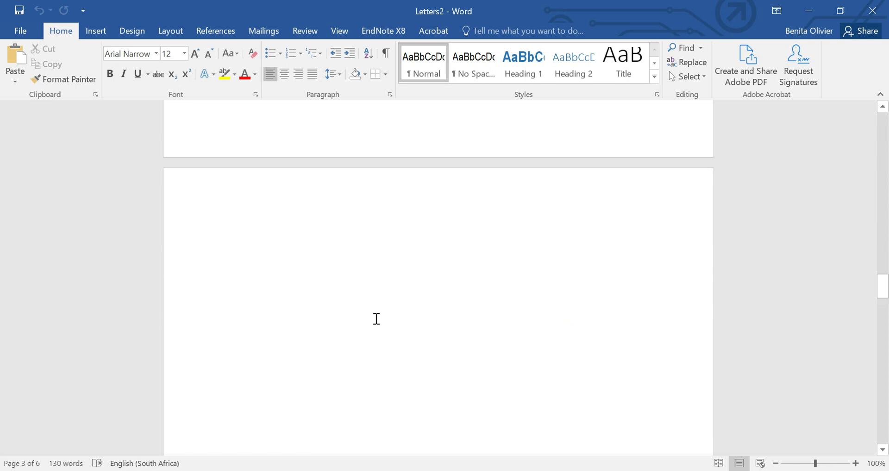
{"action": "scroll", "coordinate": [358, 265], "scroll_direction": "down", "scroll_amount": 20}
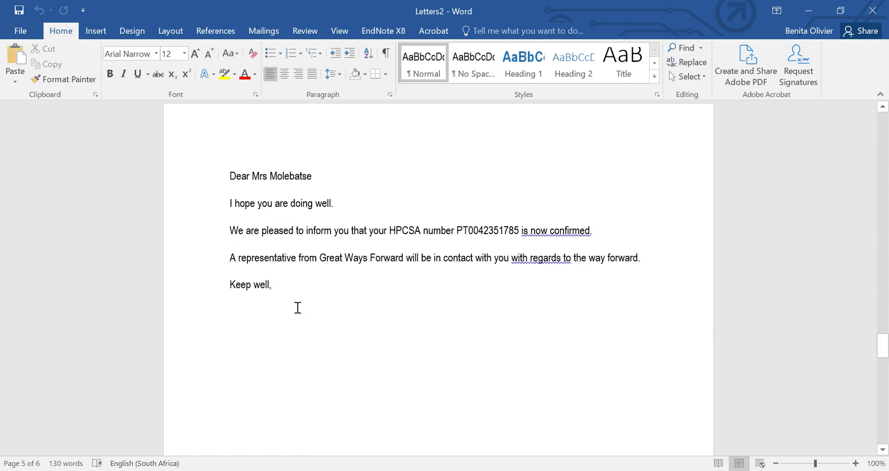
{"action": "scroll", "coordinate": [299, 298], "scroll_direction": "down", "scroll_amount": 1}
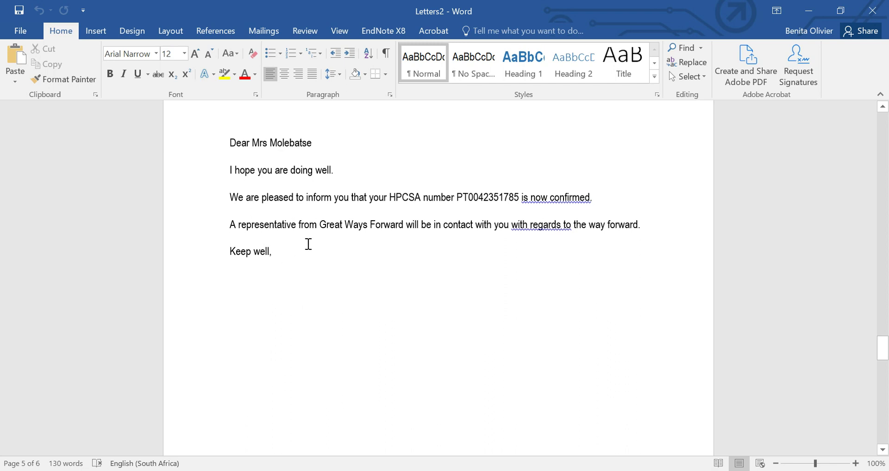